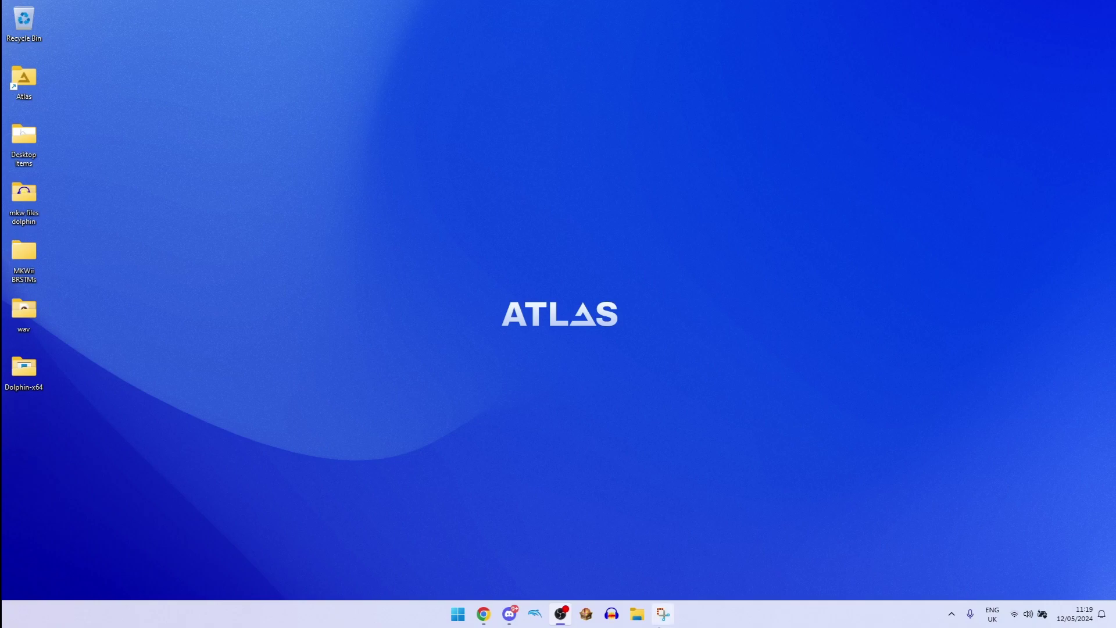
Download MKWMyStuff.xml from the My Stuff in Dolphin Emulator guide in Chrome and minimise the browser
{"action": "left_click", "coordinate": [483, 614]}
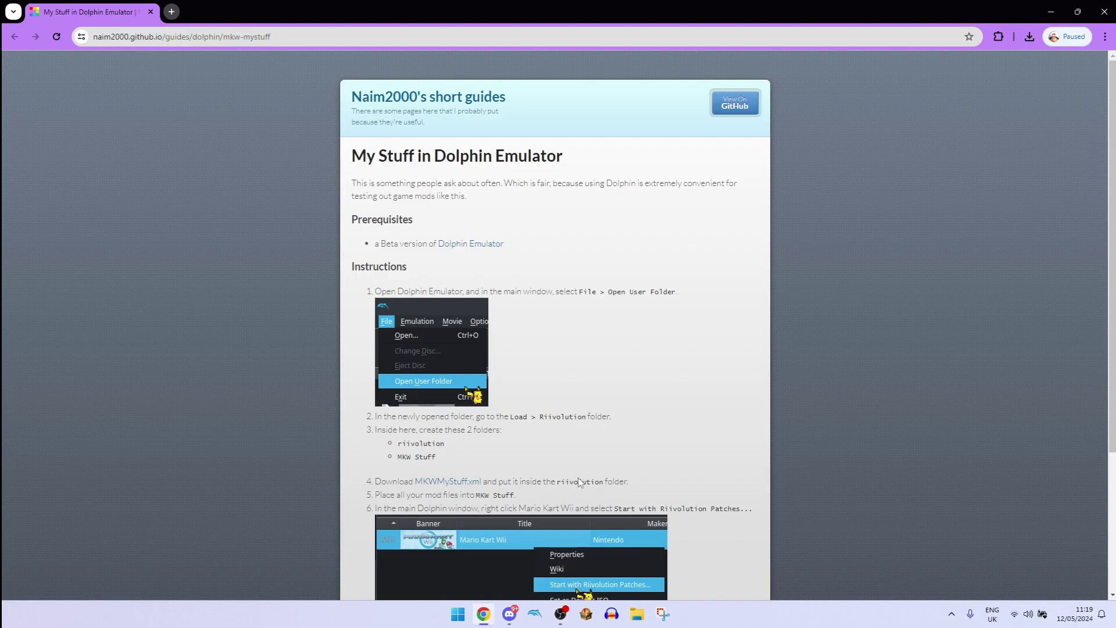
{"action": "scroll", "coordinate": [506, 471], "scroll_direction": "down", "scroll_amount": 2}
{"action": "scroll", "coordinate": [539, 463], "scroll_direction": "down", "scroll_amount": 2}
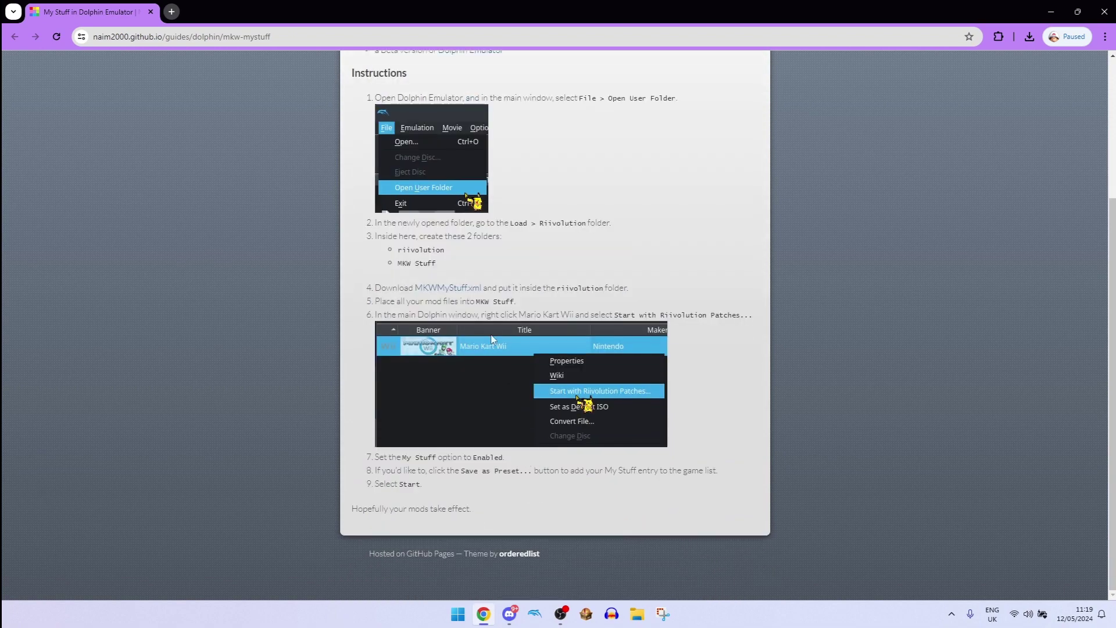
{"action": "scroll", "coordinate": [409, 288], "scroll_direction": "up", "scroll_amount": 3}
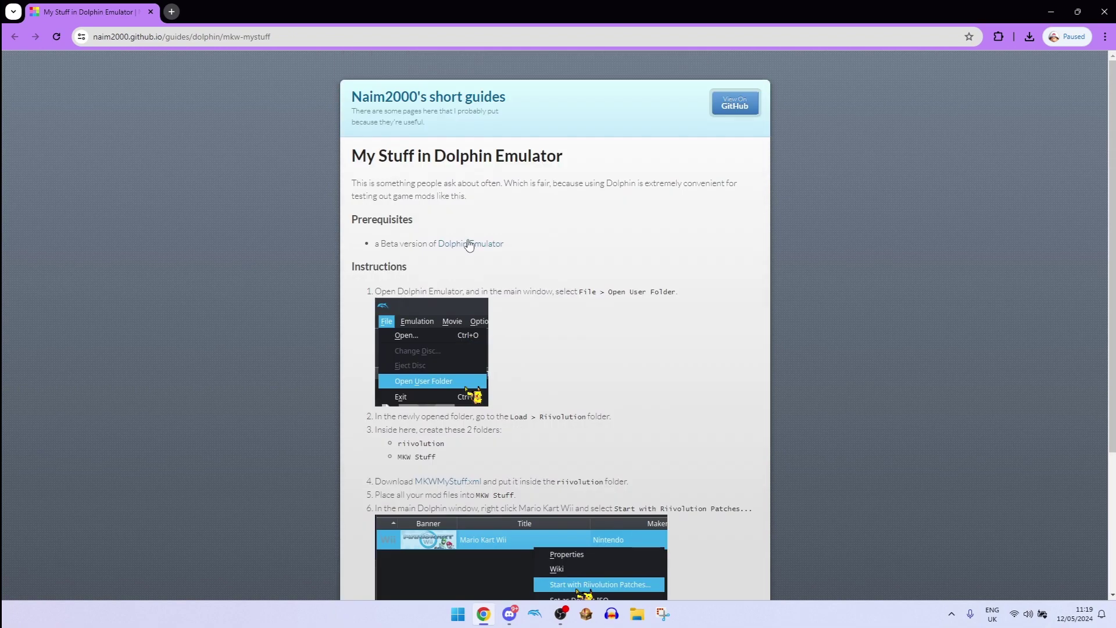
{"action": "scroll", "coordinate": [462, 219], "scroll_direction": "down", "scroll_amount": 3}
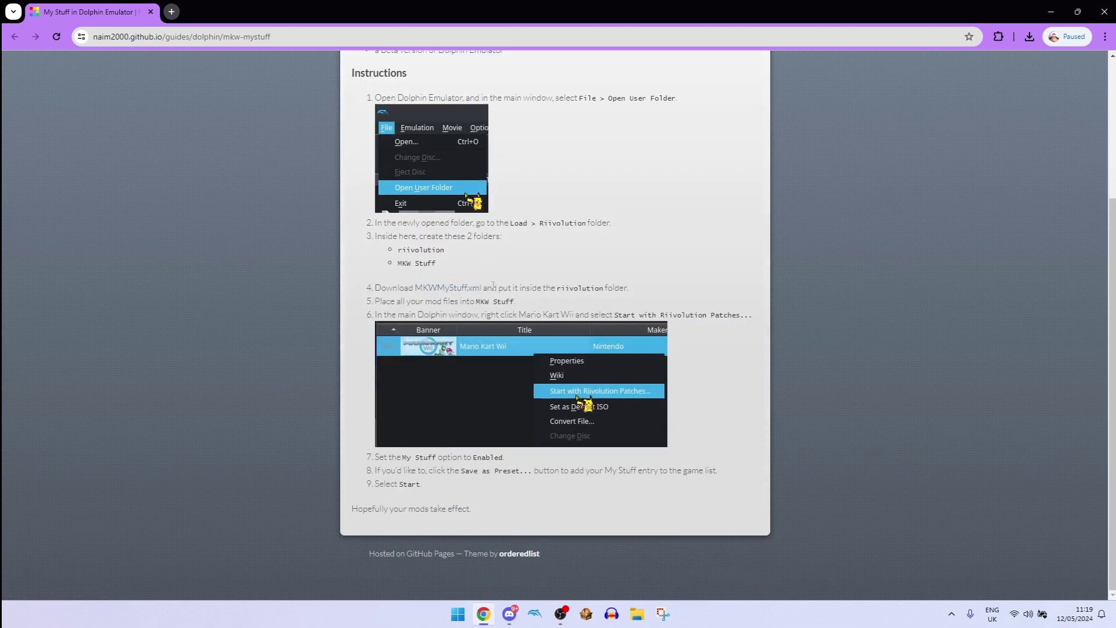
{"action": "left_click", "coordinate": [438, 291]}
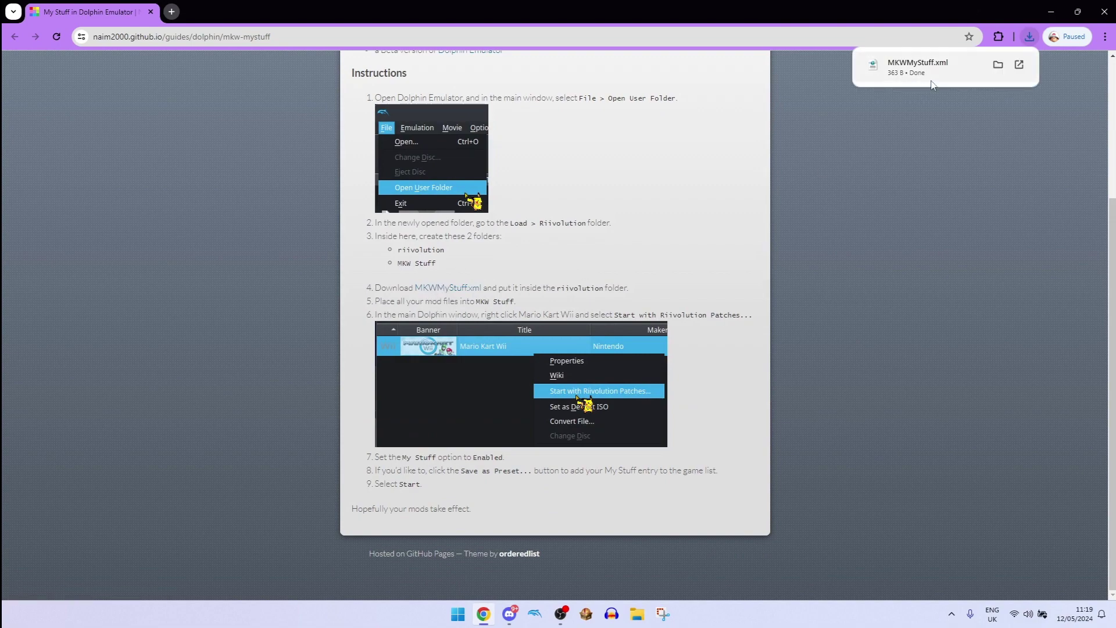
{"action": "left_click", "coordinate": [1051, 11]}
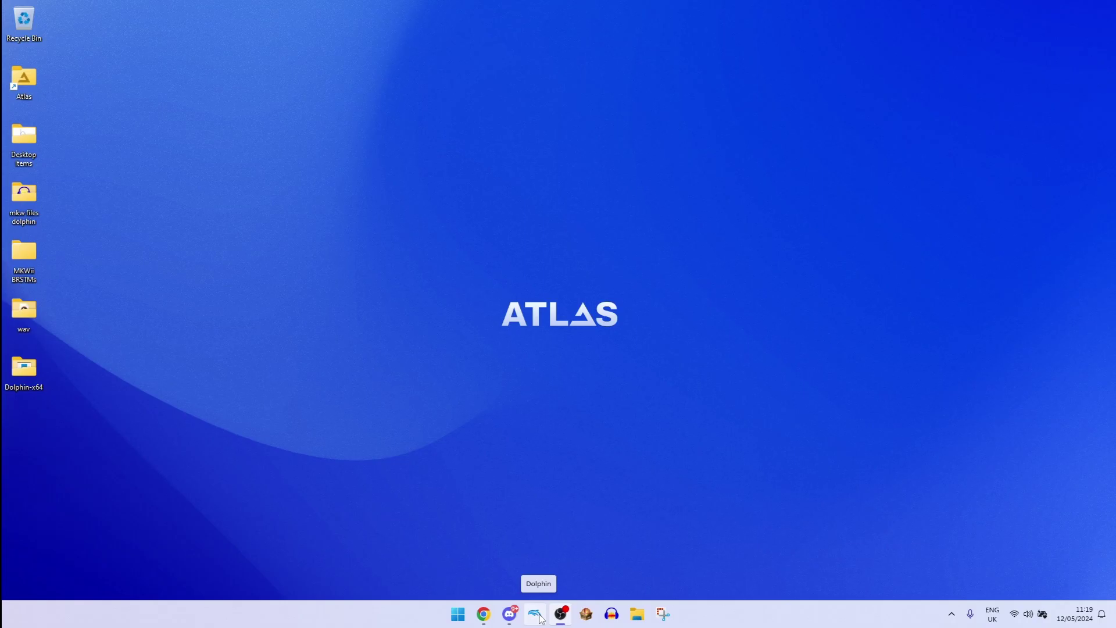
Switch to Dolphin, open its user folder and go to the Riivolution folder inside Load
{"action": "left_click", "coordinate": [540, 618]}
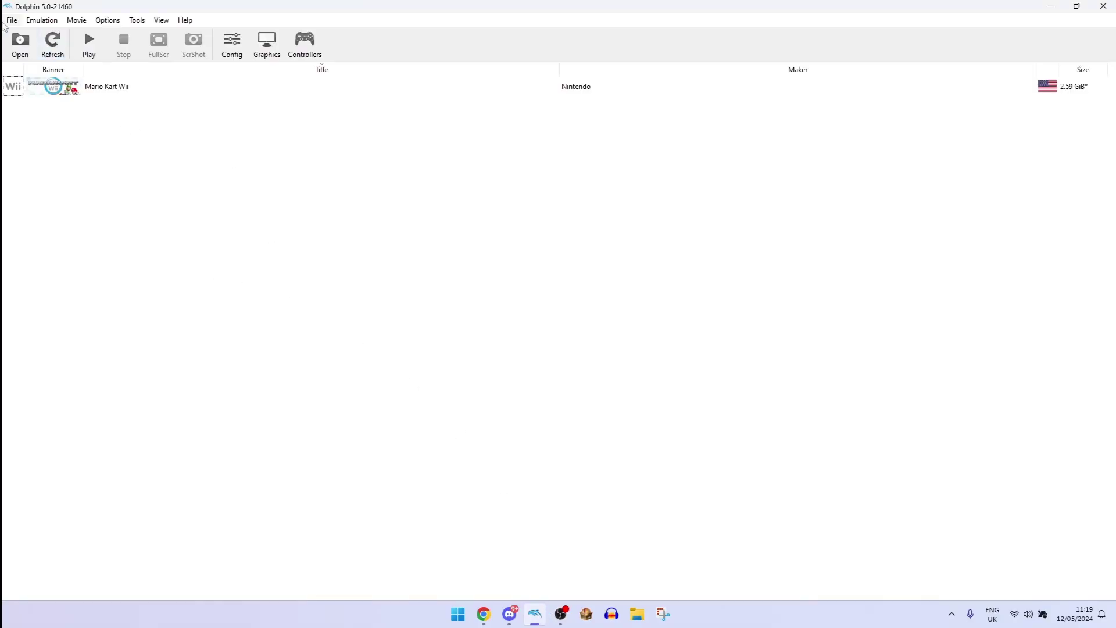
{"action": "left_click", "coordinate": [9, 21]}
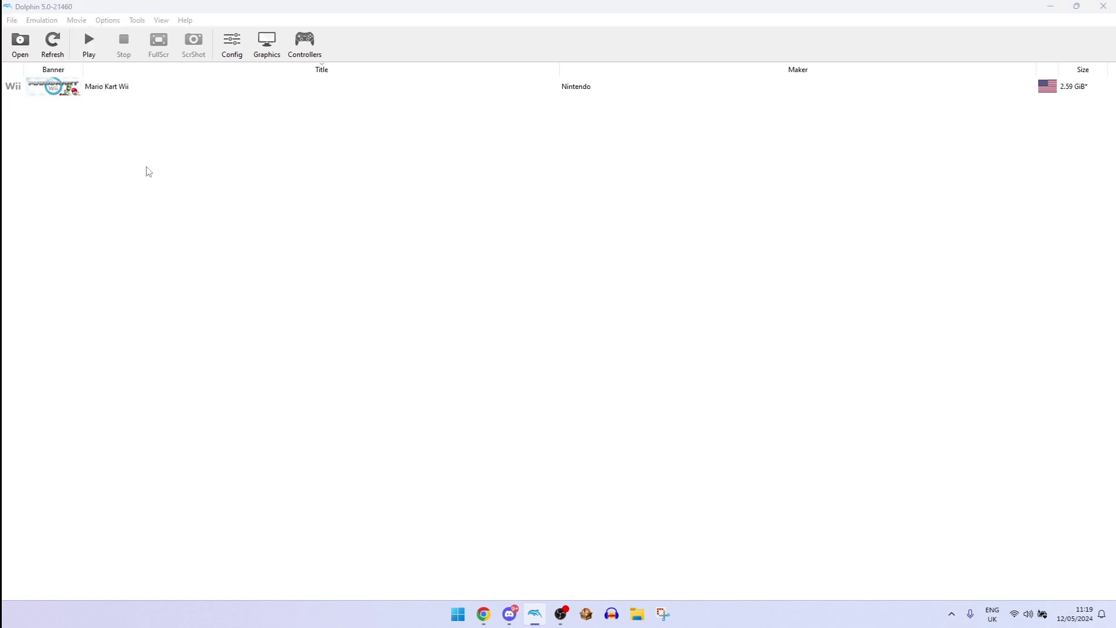
{"action": "left_click", "coordinate": [31, 84]}
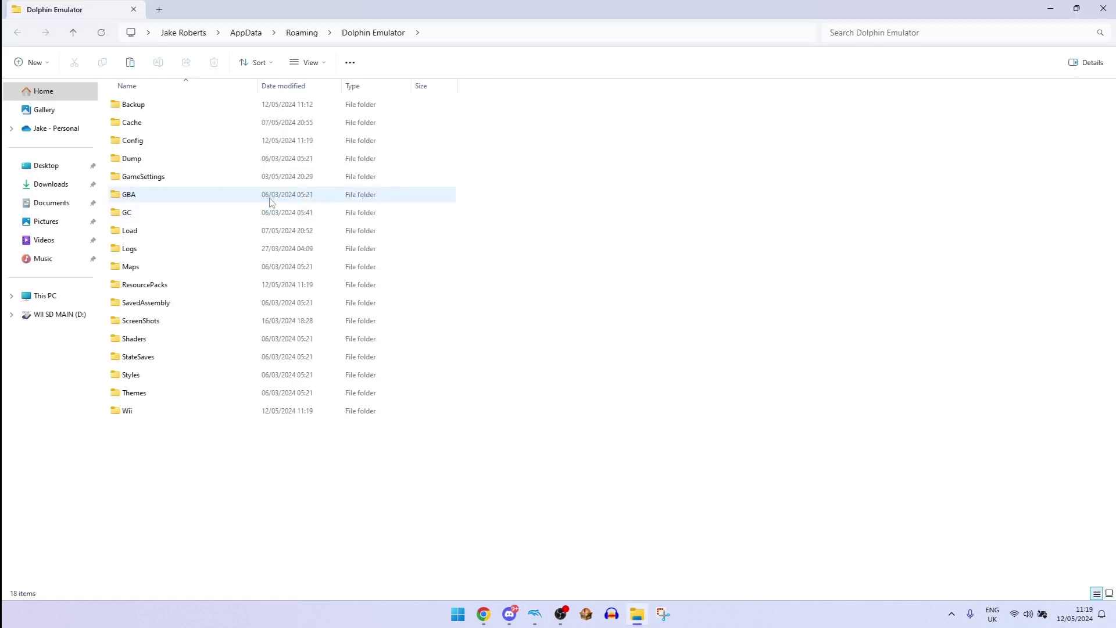
{"action": "left_click", "coordinate": [133, 238]}
{"action": "double_click", "coordinate": [134, 238]}
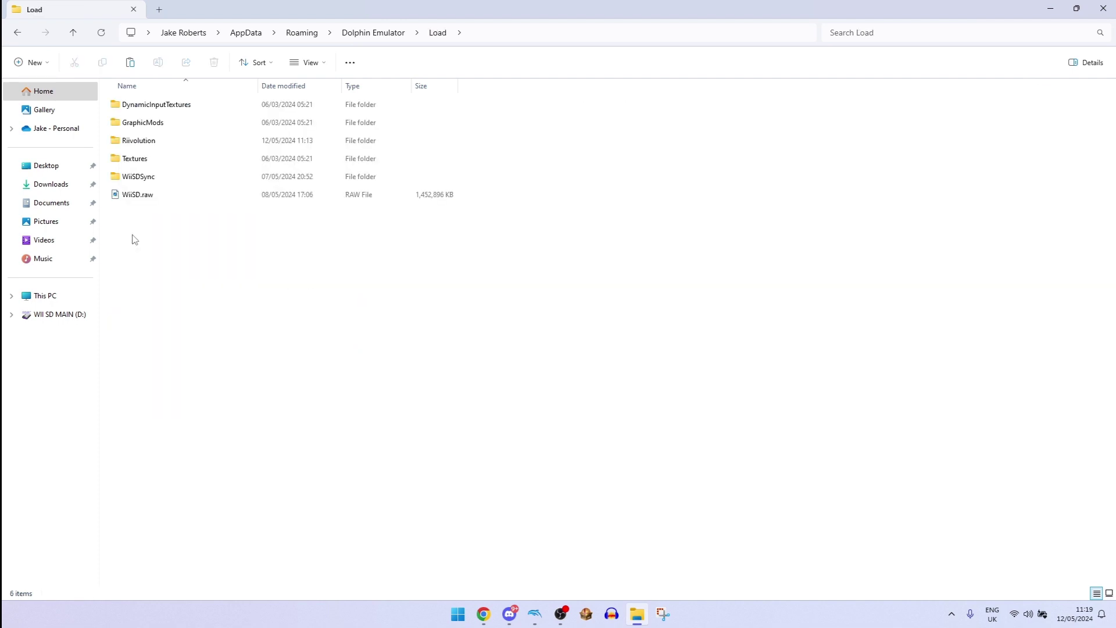
{"action": "double_click", "coordinate": [151, 143]}
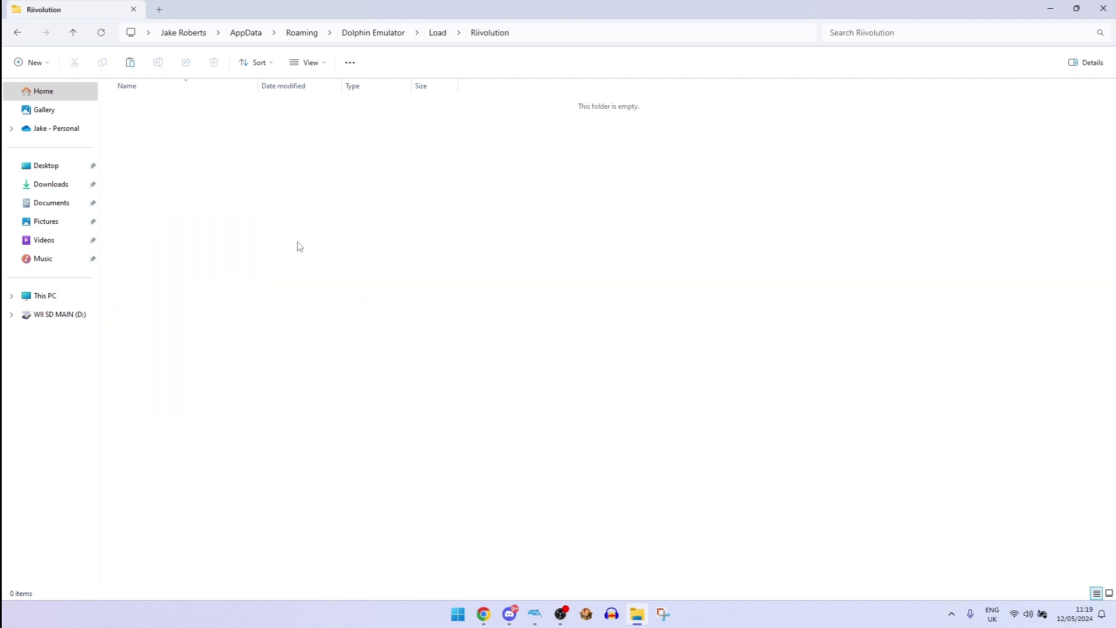
Create a folder named MyStuffMod inside the Riivolution folder
{"action": "right_click", "coordinate": [273, 226]}
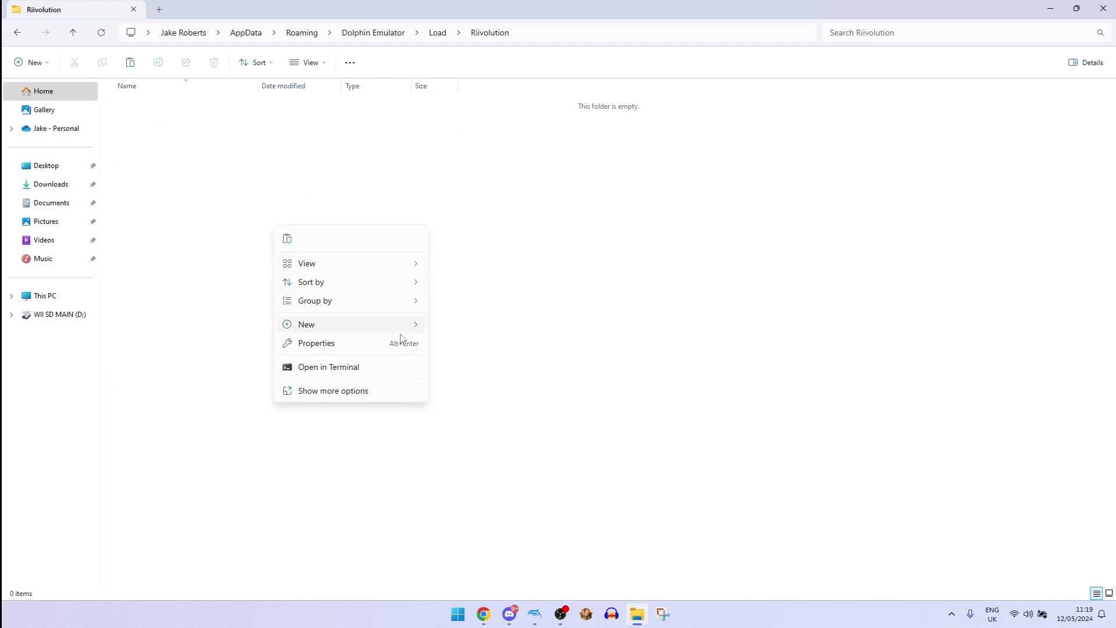
{"action": "mouse_move", "coordinate": [396, 324]}
{"action": "left_click", "coordinate": [459, 324]}
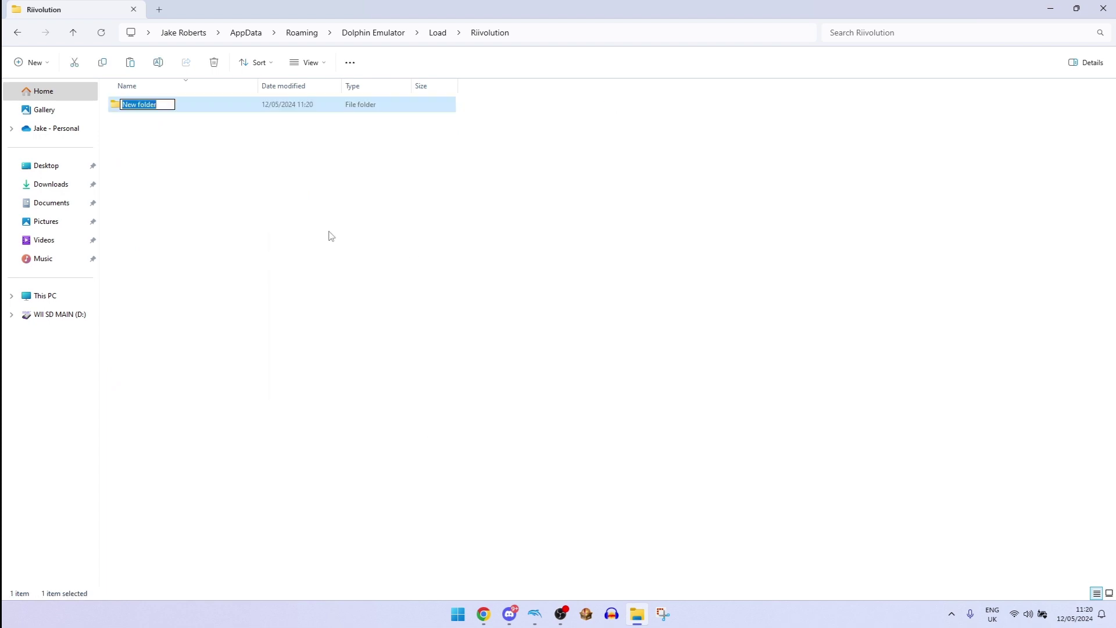
{"action": "type", "text": "MyST"}
{"action": "key", "text": "BackSpace"}
{"action": "type", "text": "tuffMod"}
{"action": "key", "text": "Return"}
Create a folder named MKW Stuff inside MyStuffMod
{"action": "double_click", "coordinate": [149, 109]}
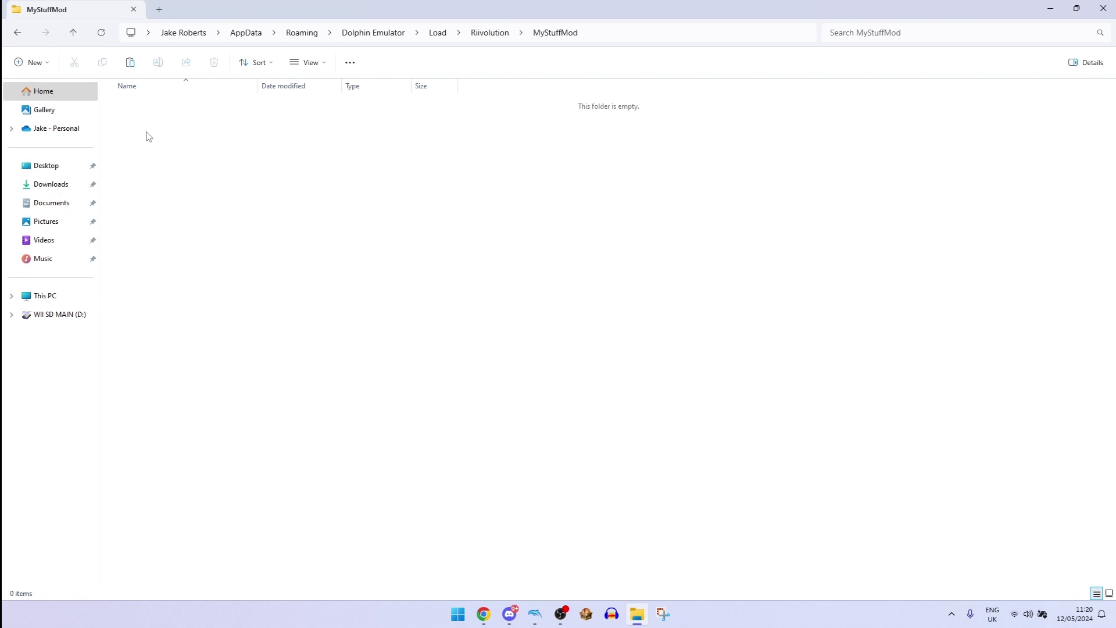
{"action": "right_click", "coordinate": [267, 168]}
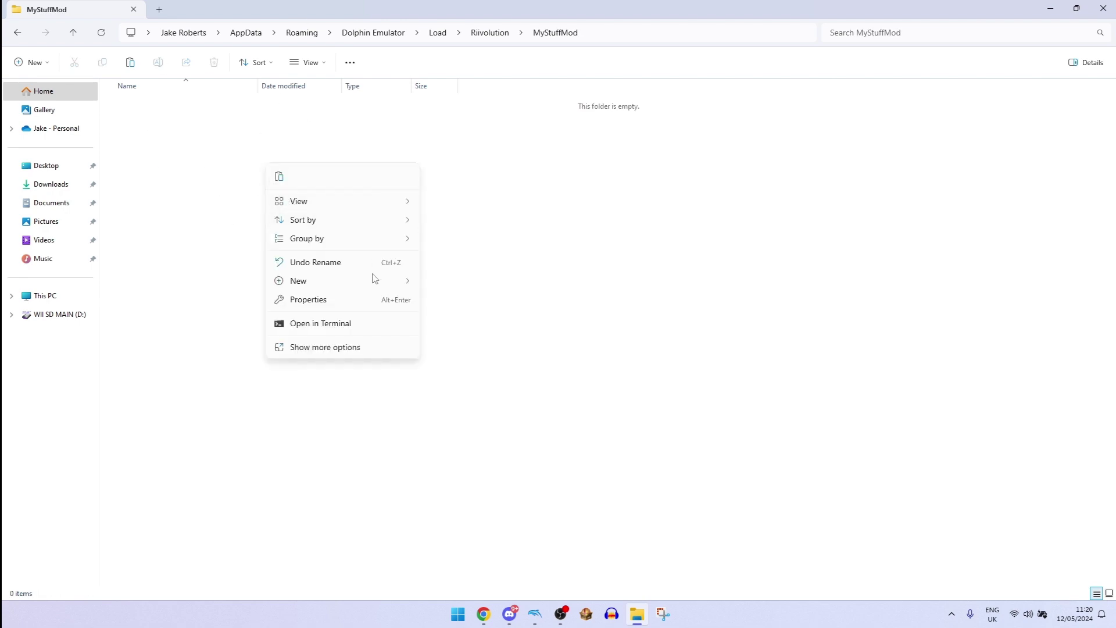
{"action": "mouse_move", "coordinate": [394, 281]}
{"action": "left_click", "coordinate": [447, 282]}
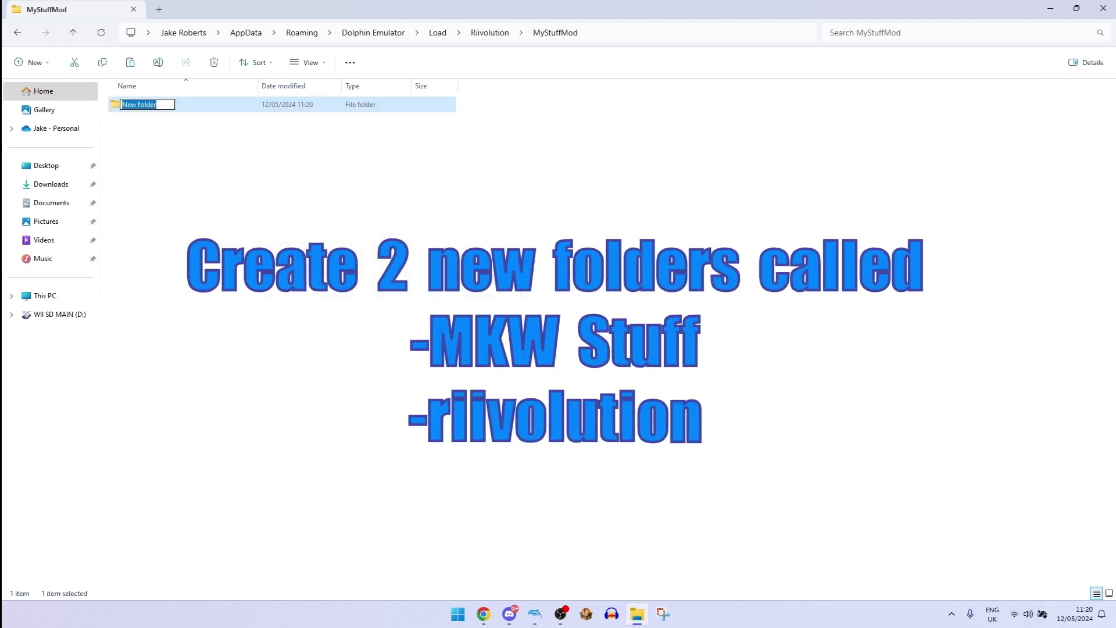
{"action": "type", "text": "MKEW ="}
{"action": "key", "text": "BackSpace"}
{"action": "key", "text": "BackSpace"}
{"action": "key", "text": "BackSpace"}
{"action": "key", "text": "BackSpace"}
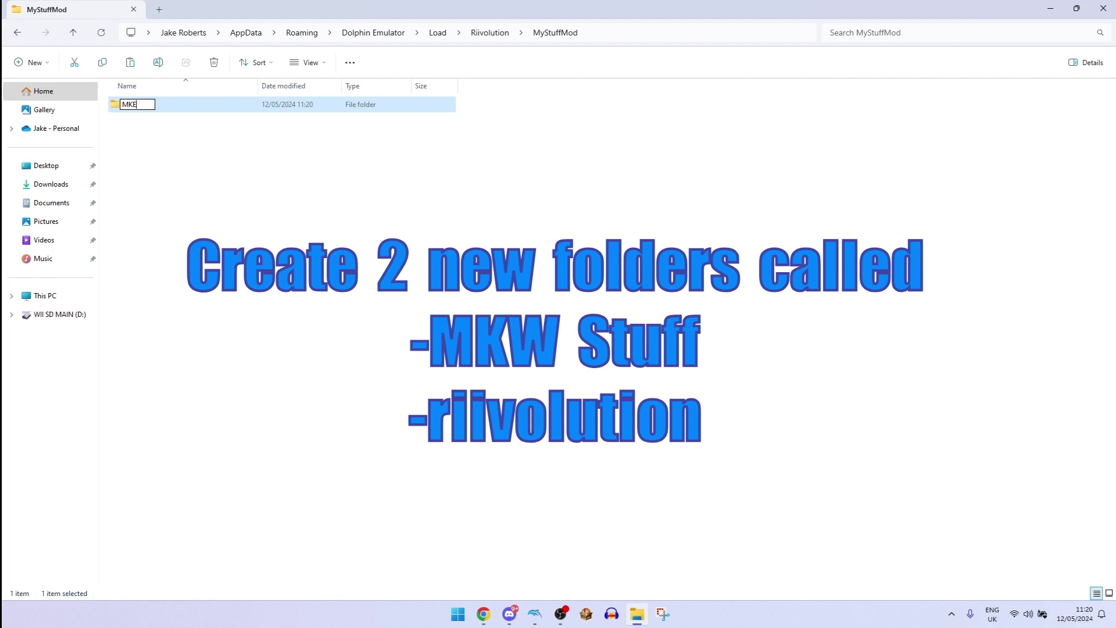
{"action": "type", "text": "W Stuff"}
{"action": "left_click", "coordinate": [281, 206]}
Create a second folder named riivolution inside MyStuffMod, beside MKW Stuff
{"action": "right_click", "coordinate": [282, 206]}
{"action": "left_click", "coordinate": [366, 338]}
{"action": "left_click", "coordinate": [205, 88]}
{"action": "right_click", "coordinate": [242, 178]}
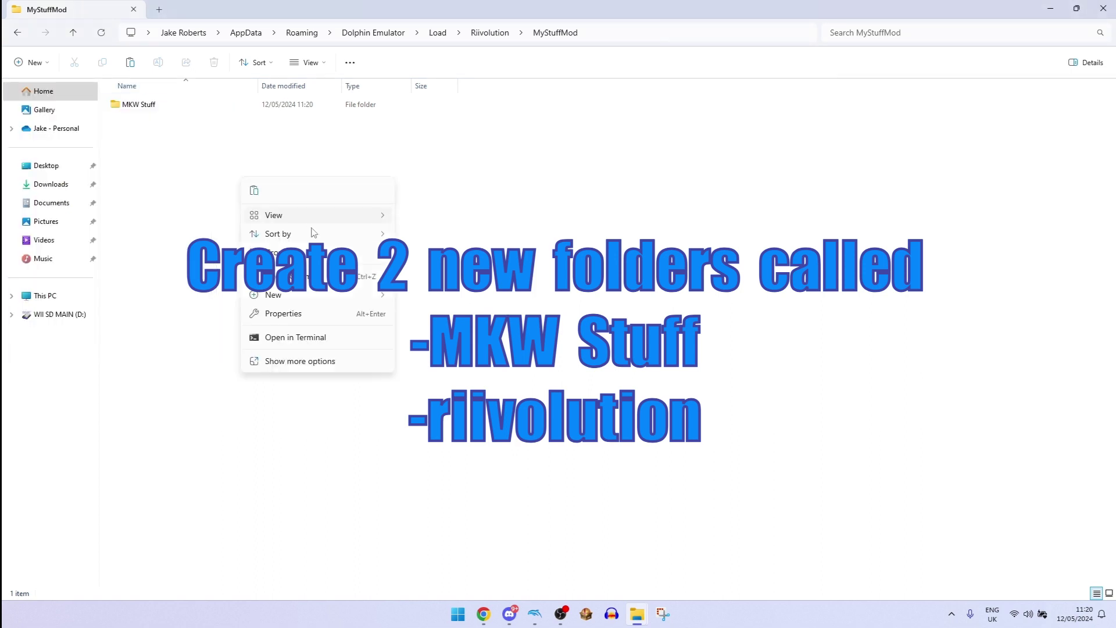
{"action": "mouse_move", "coordinate": [302, 295]}
{"action": "left_click", "coordinate": [407, 301]}
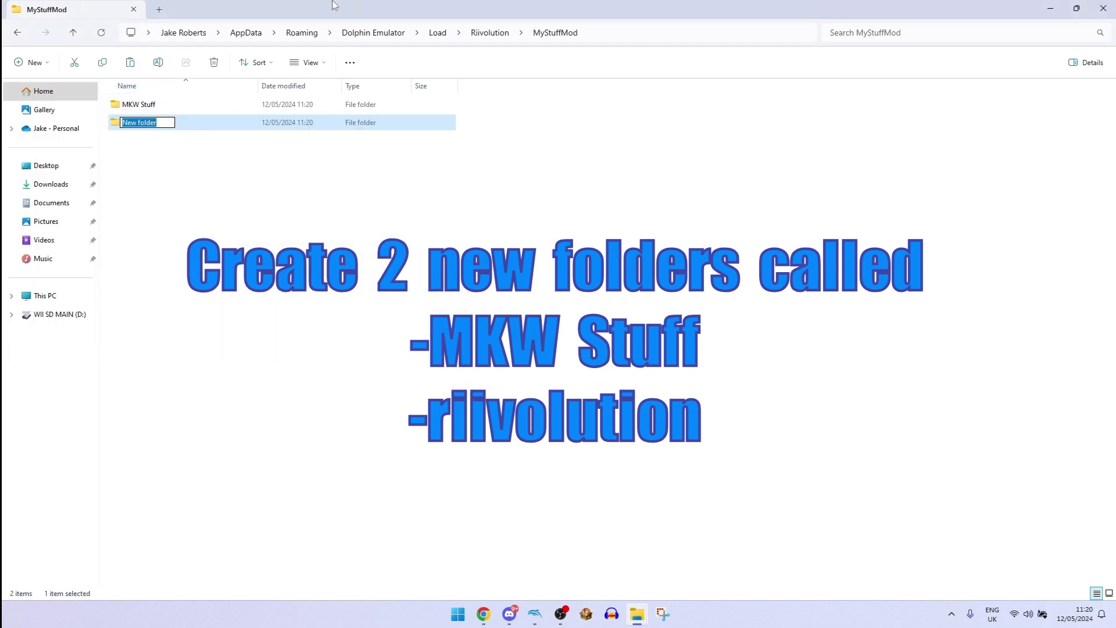
{"action": "type", "text": "rivol"}
{"action": "key", "text": "BackSpace"}
{"action": "key", "text": "BackSpace"}
{"action": "key", "text": "BackSpace"}
{"action": "type", "text": "ivolution"}
{"action": "key", "text": "Return"}
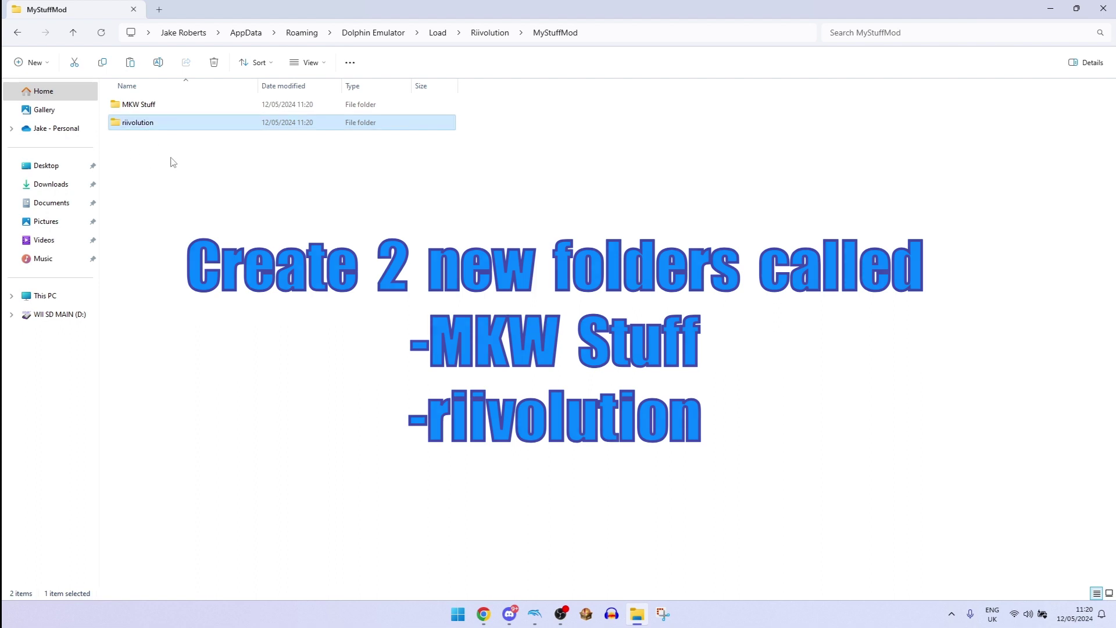
Place MKWMyStuff.xml from Downloads into the riivolution folder and return to MyStuffMod
{"action": "left_click", "coordinate": [158, 10]}
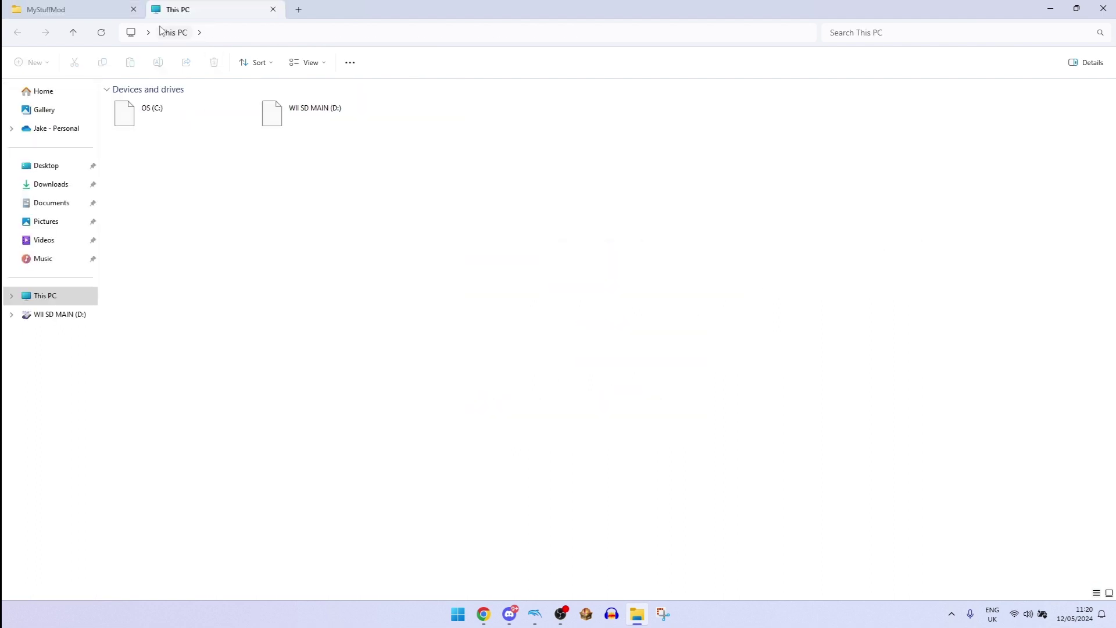
{"action": "left_click", "coordinate": [46, 184]}
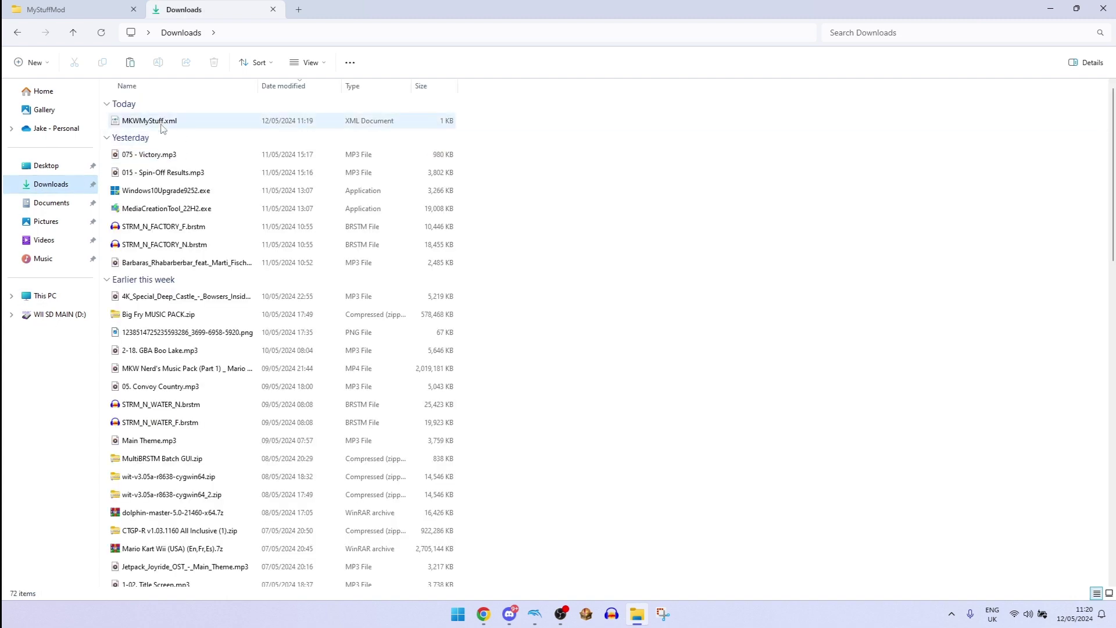
{"action": "mouse_move", "coordinate": [172, 123]}
{"action": "left_mouse_down"}
{"action": "mouse_move", "coordinate": [166, 140]}
{"action": "mouse_move", "coordinate": [104, 11]}
{"action": "mouse_move", "coordinate": [166, 127]}
{"action": "left_mouse_up"}
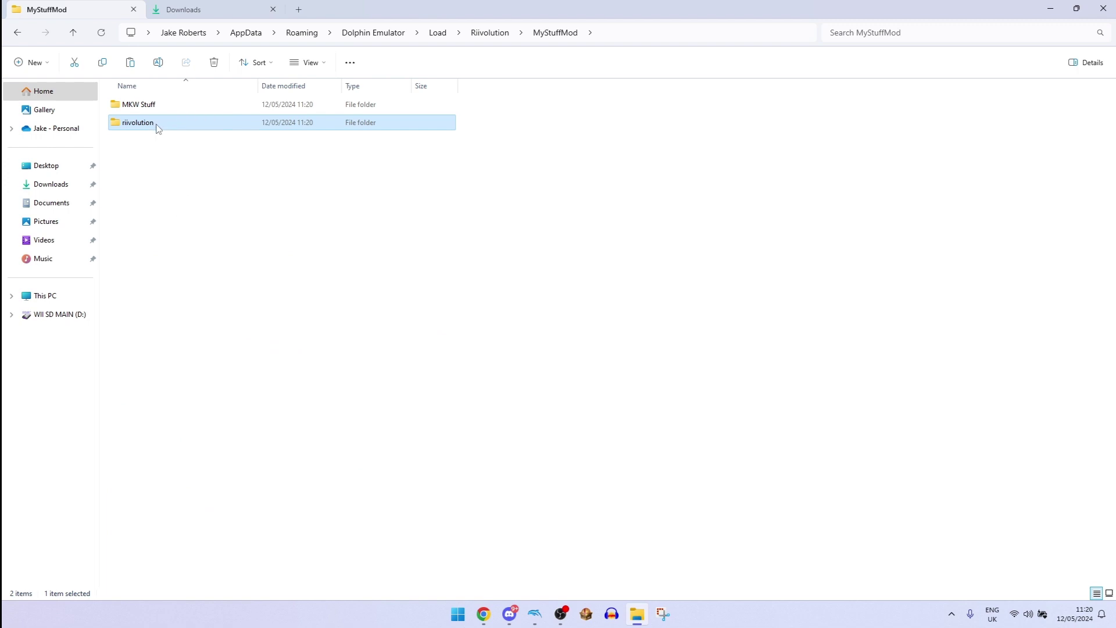
{"action": "double_click", "coordinate": [158, 125]}
{"action": "left_click_drag", "start_coordinate": [164, 147], "coordinate": [206, 100]}
{"action": "key", "text": "alt+Left"}
Copy all files from the desktop folder mkw files dolphin into MKW Stuff and close both folder views
{"action": "double_click", "coordinate": [129, 105]}
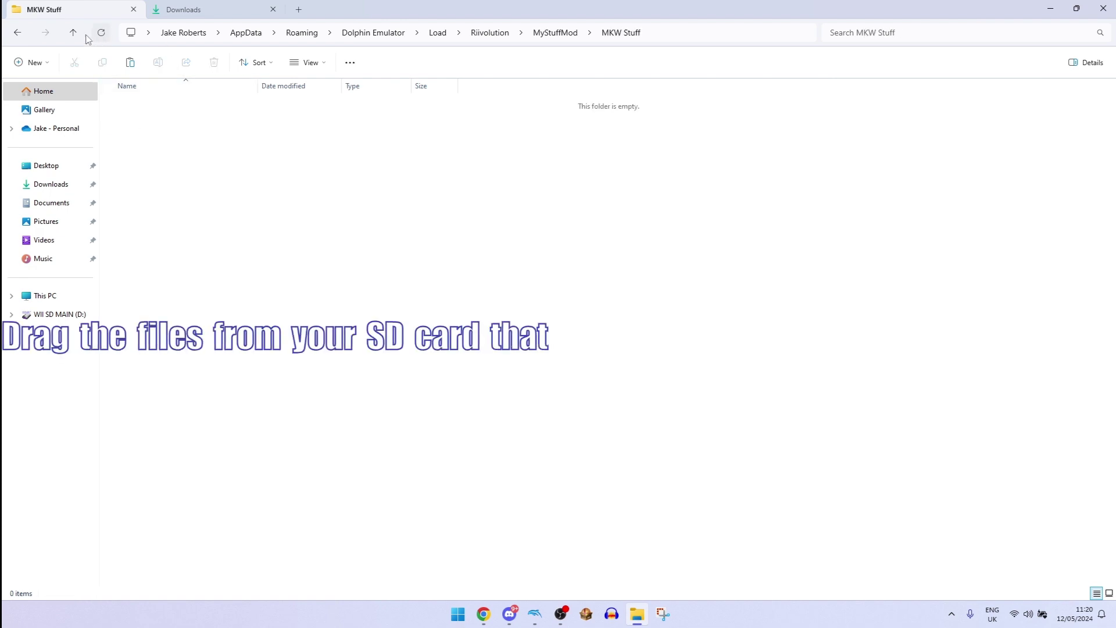
{"action": "key", "text": "alt+Left"}
{"action": "key", "text": "alt+Right"}
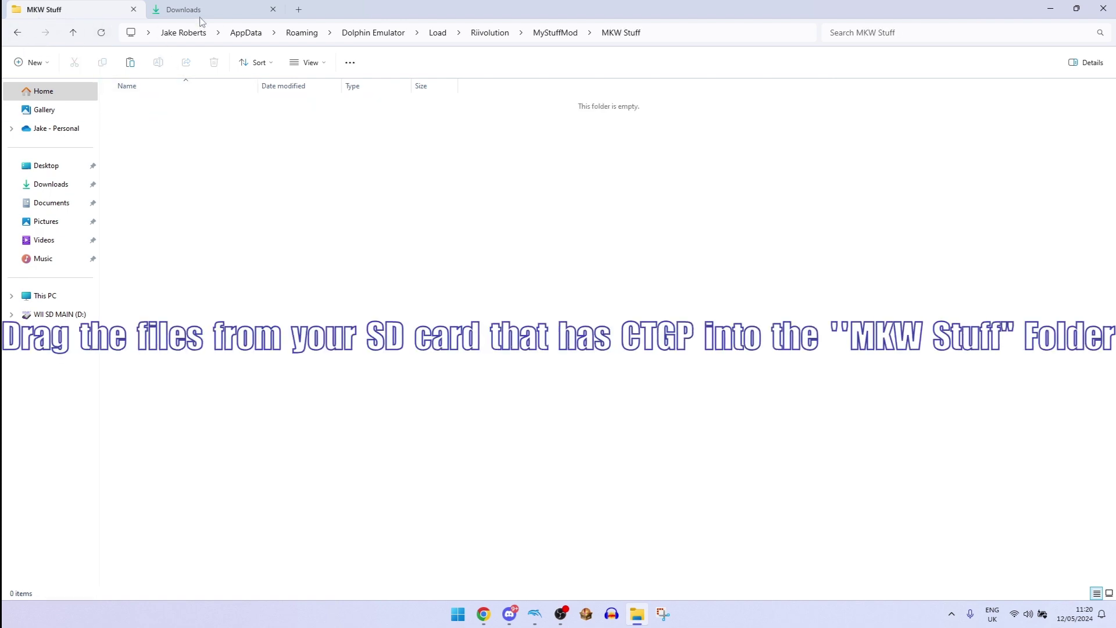
{"action": "left_click", "coordinate": [201, 12]}
{"action": "left_click", "coordinate": [49, 166]}
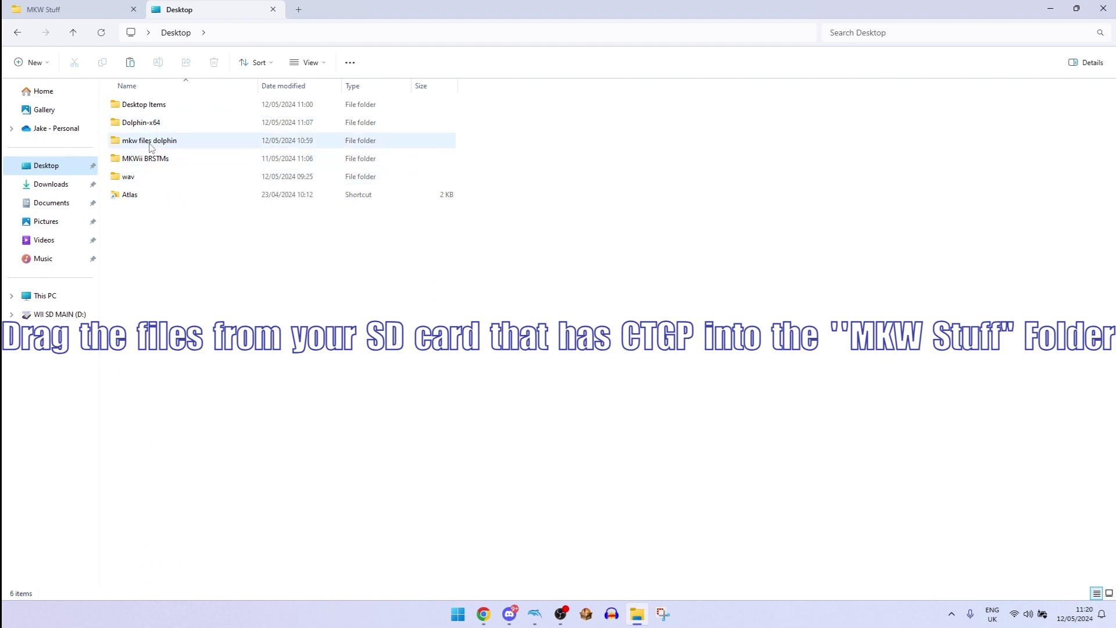
{"action": "double_click", "coordinate": [150, 144]}
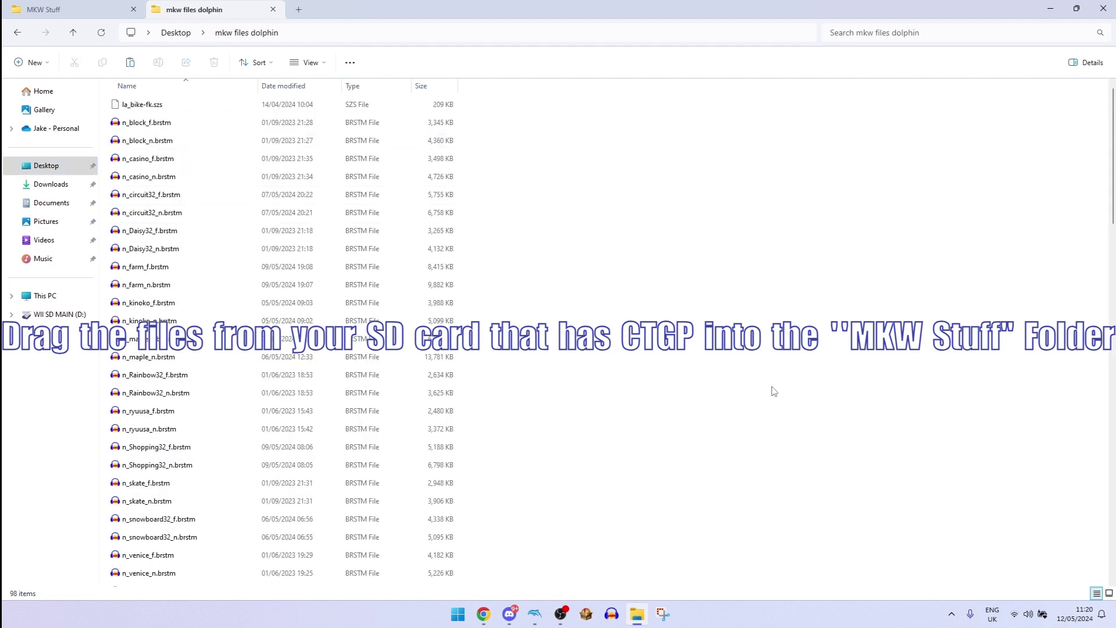
{"action": "key", "text": "ctrl+a"}
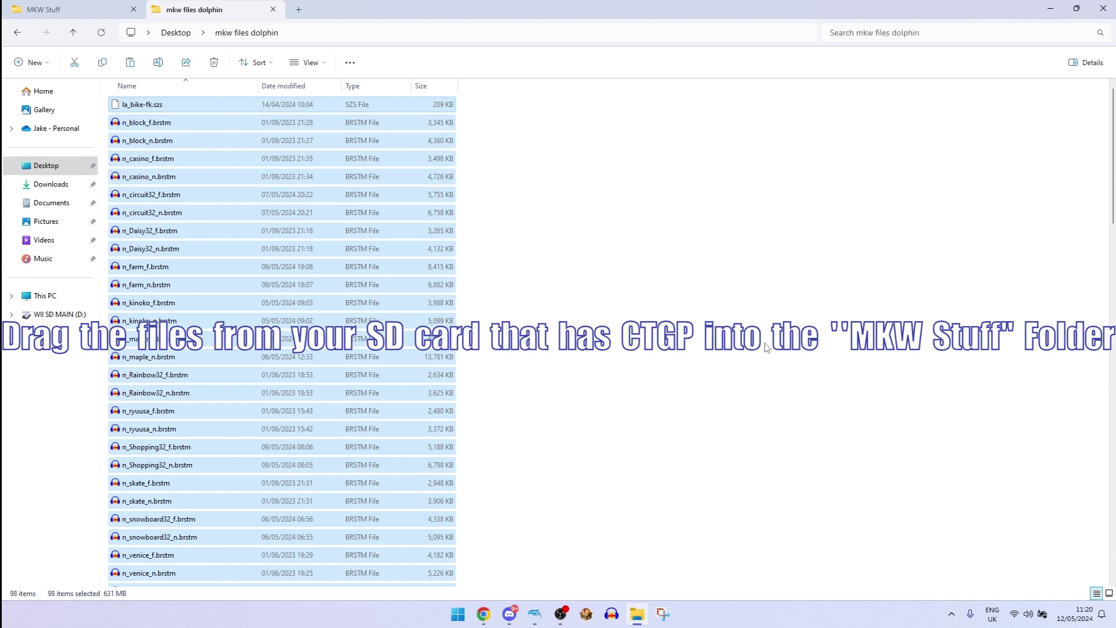
{"action": "left_click", "coordinate": [52, 10]}
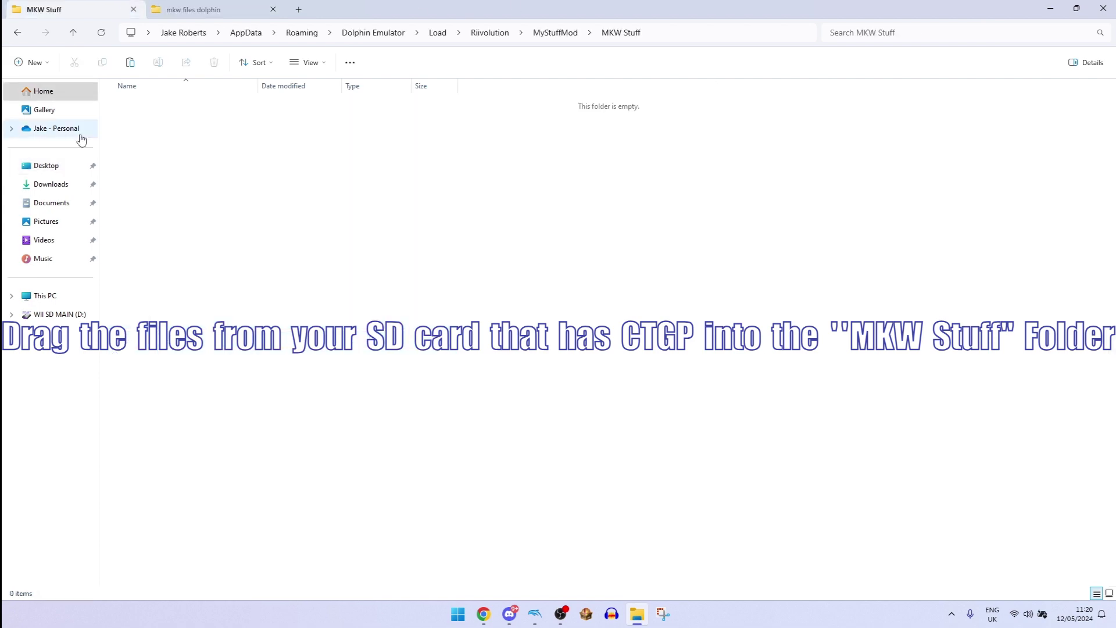
{"action": "key", "text": "ctrl+v"}
{"action": "left_click", "coordinate": [688, 326]}
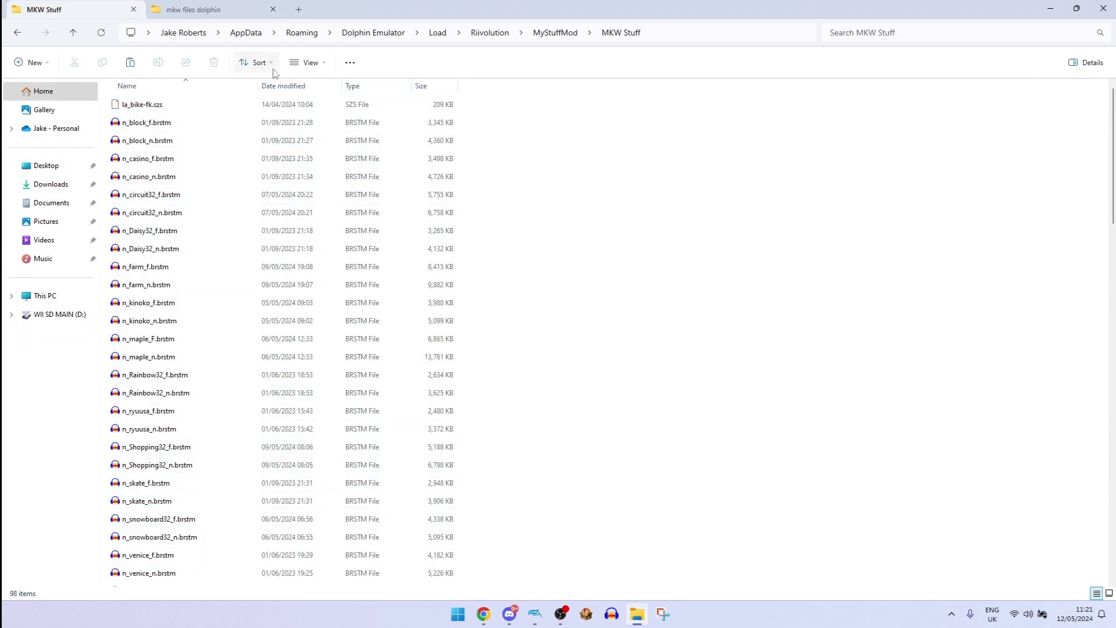
{"action": "left_click", "coordinate": [133, 10]}
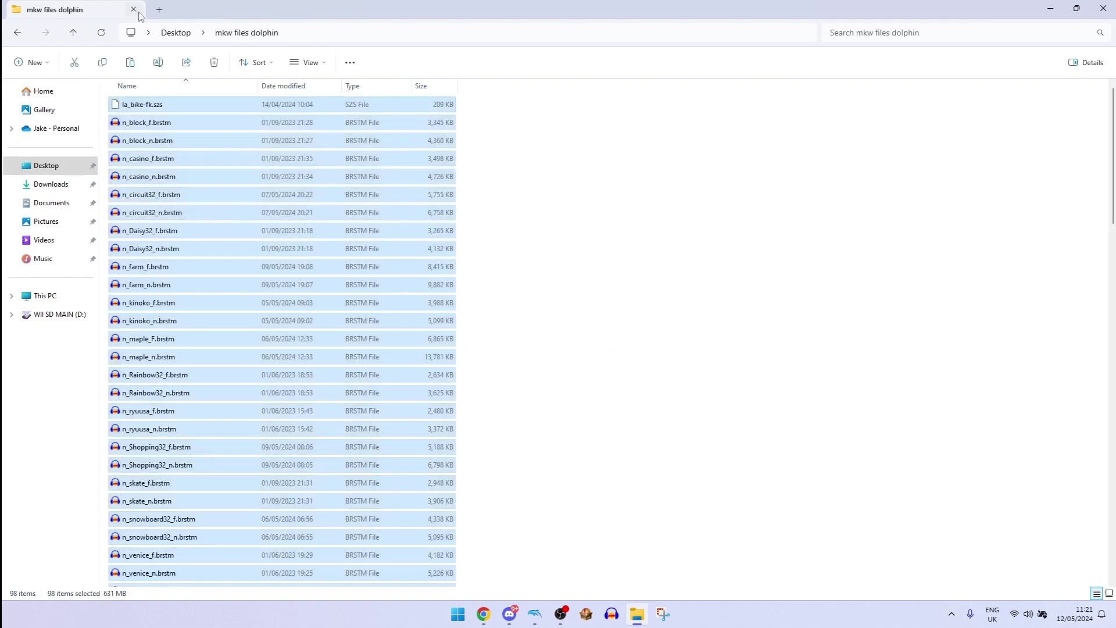
{"action": "left_click", "coordinate": [133, 9]}
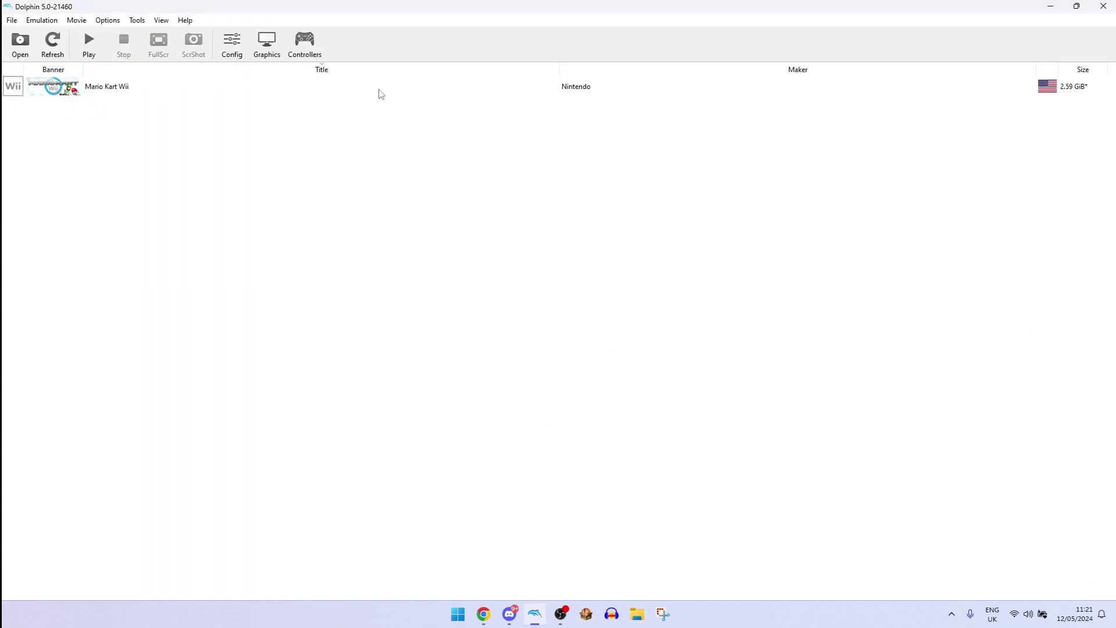
Open Mario Kart Wii's Riivolution patch setup and load MKWMyStuff.xml from the riivolution folder inside MyStuffMod
{"action": "left_click", "coordinate": [1103, 6]}
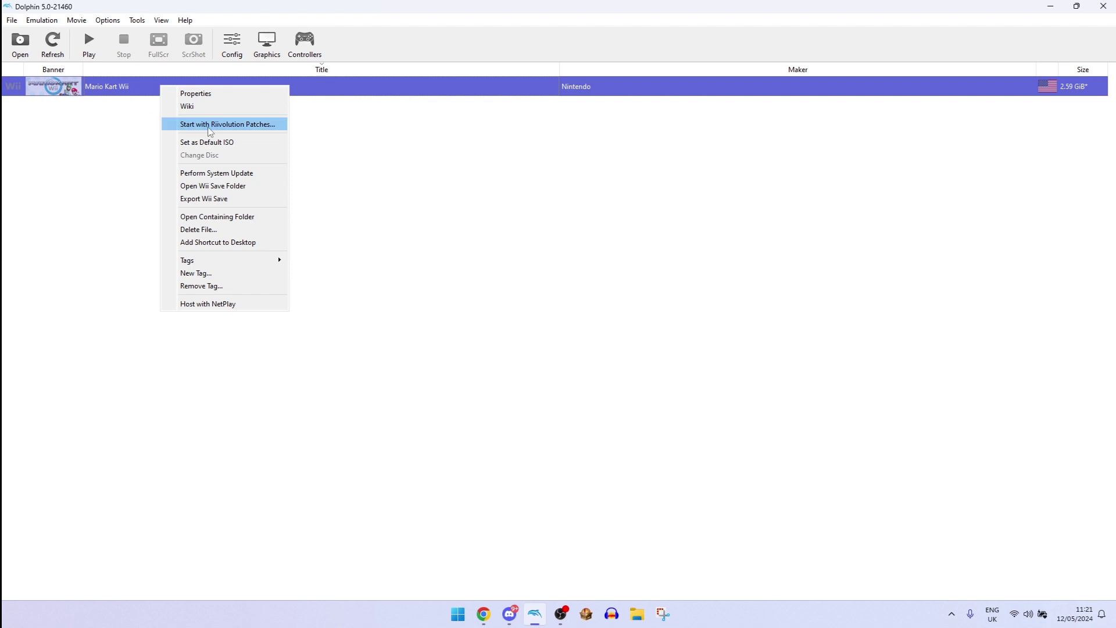
{"action": "left_click", "coordinate": [211, 128]}
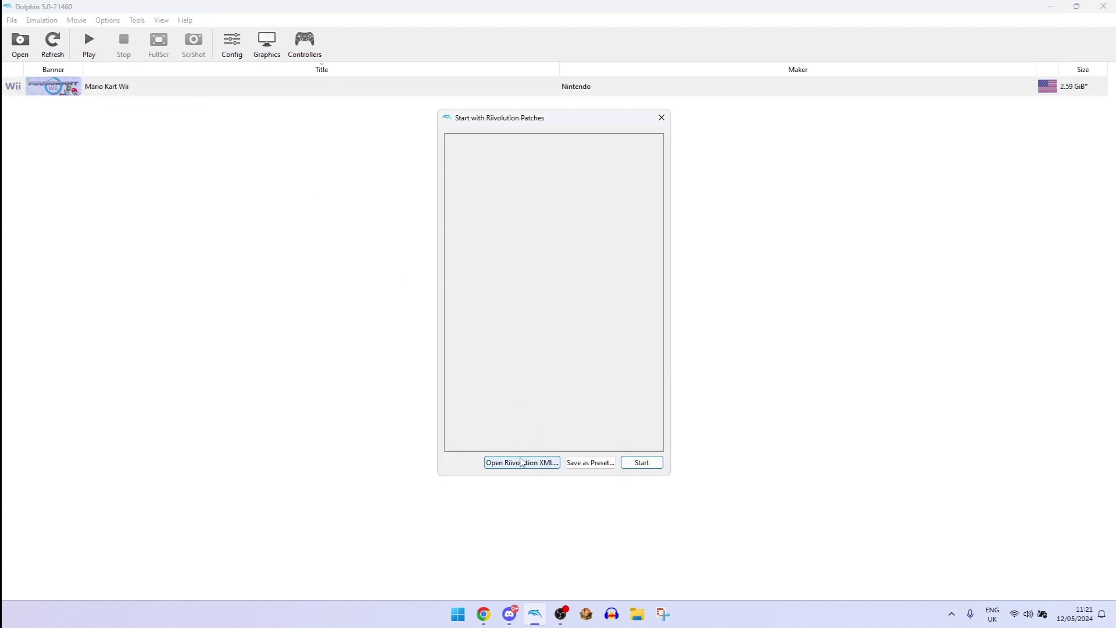
{"action": "left_click", "coordinate": [522, 462]}
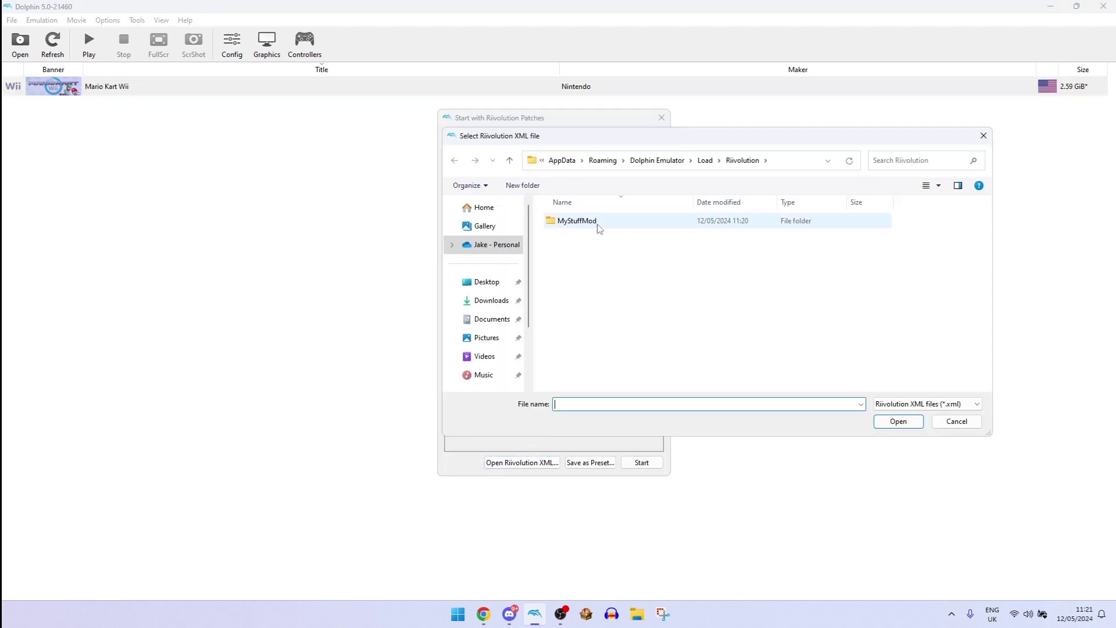
{"action": "double_click", "coordinate": [603, 227]}
{"action": "double_click", "coordinate": [587, 245]}
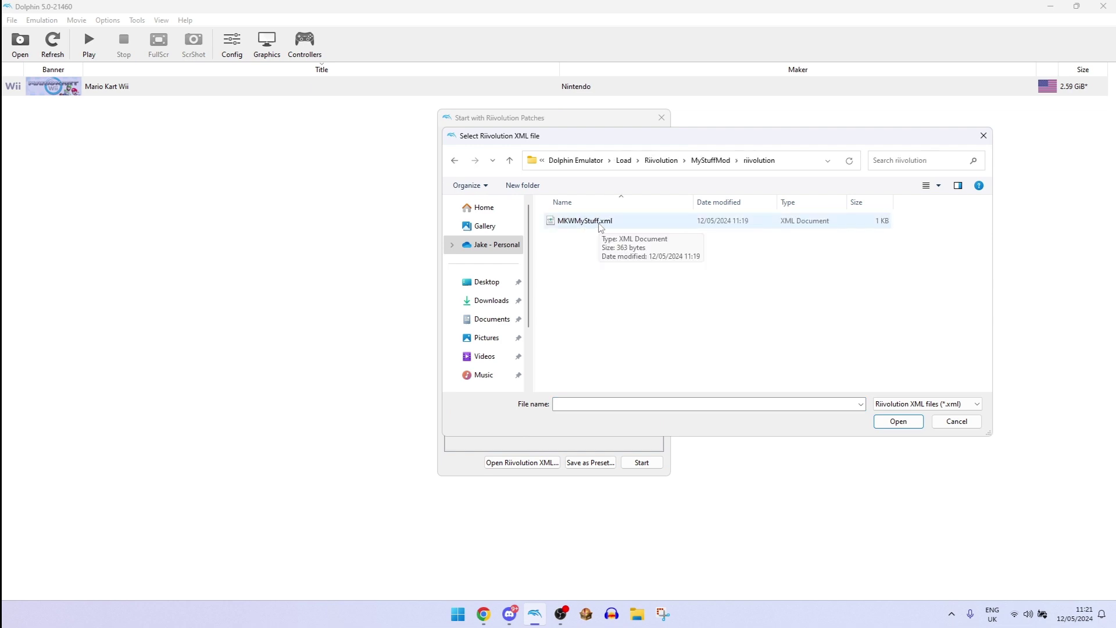
{"action": "double_click", "coordinate": [601, 224]}
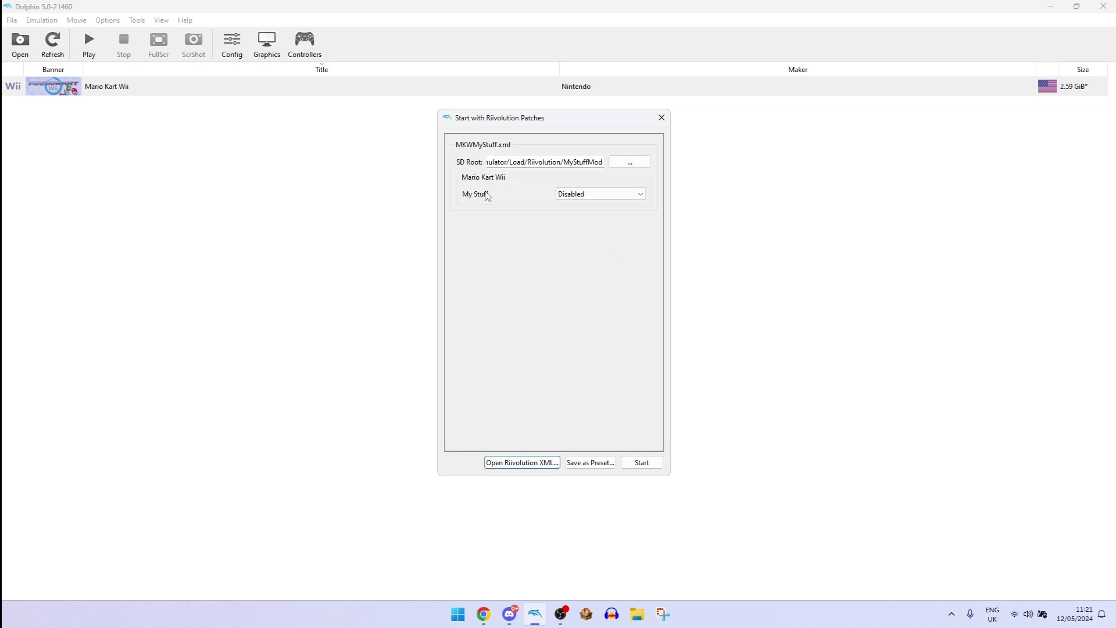
Enable the My Stuff patch for Mario Kart Wii and start the game with it
{"action": "left_click", "coordinate": [572, 198]}
{"action": "left_click", "coordinate": [577, 216]}
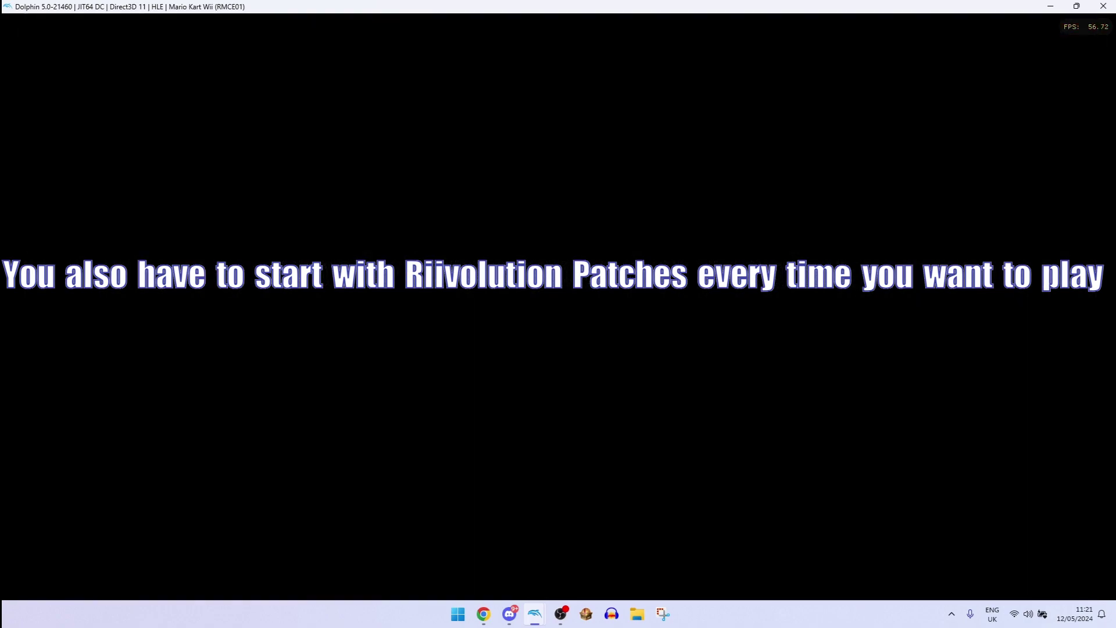
Continue past the title screen and choose the second license in the upper row to enter the game's main menu
{"action": "key", "text": "x"}
{"action": "key", "text": "Right"}
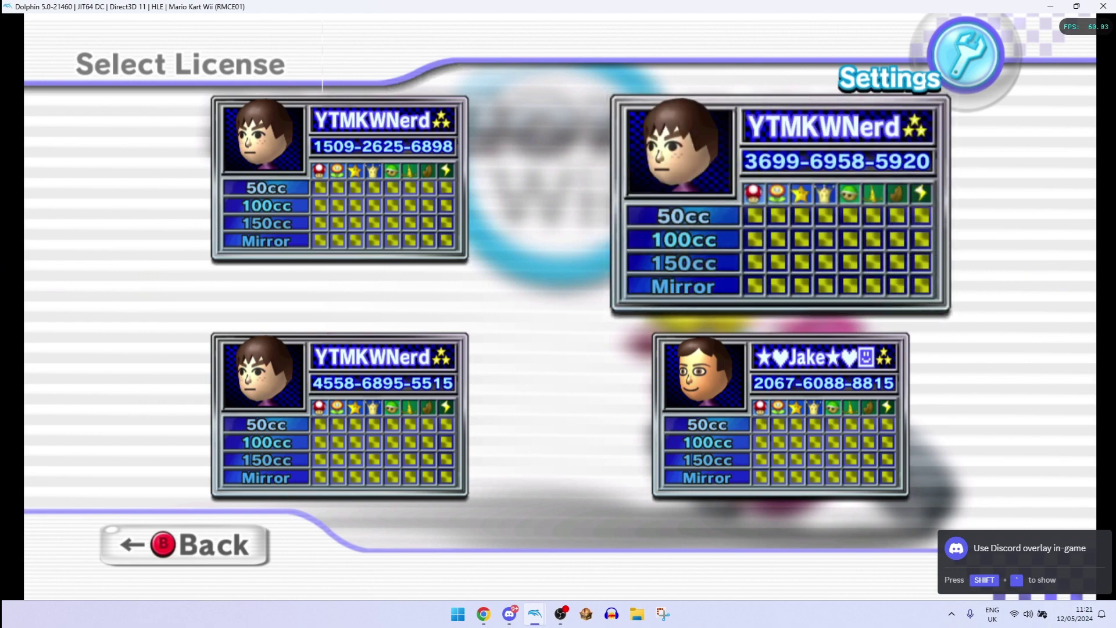
{"action": "key", "text": "x"}
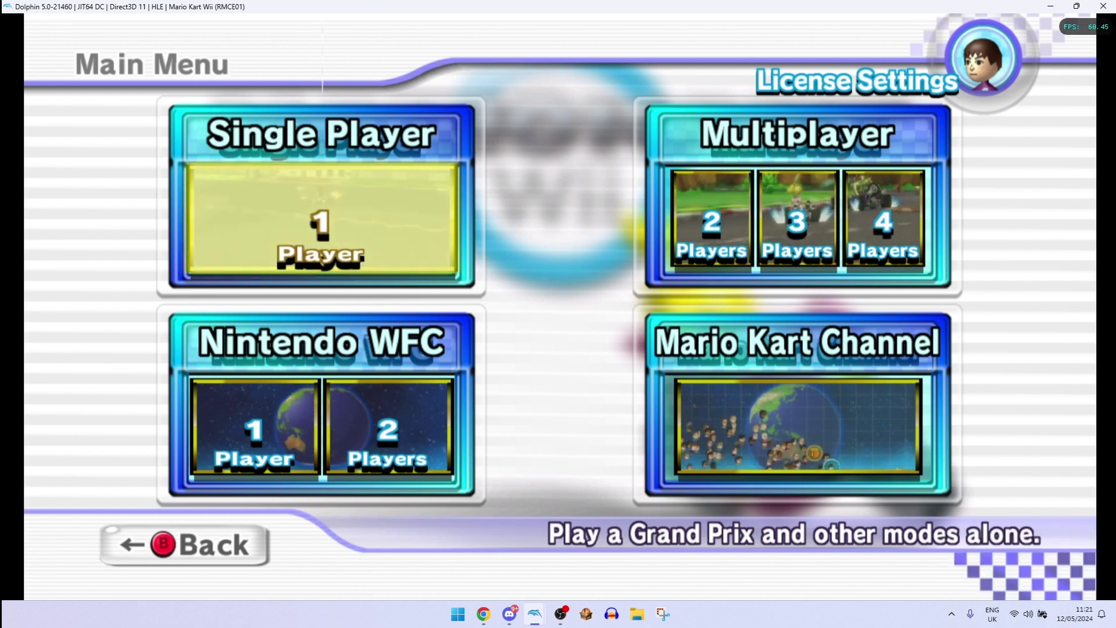
{"action": "key", "text": "alt+Tab"}
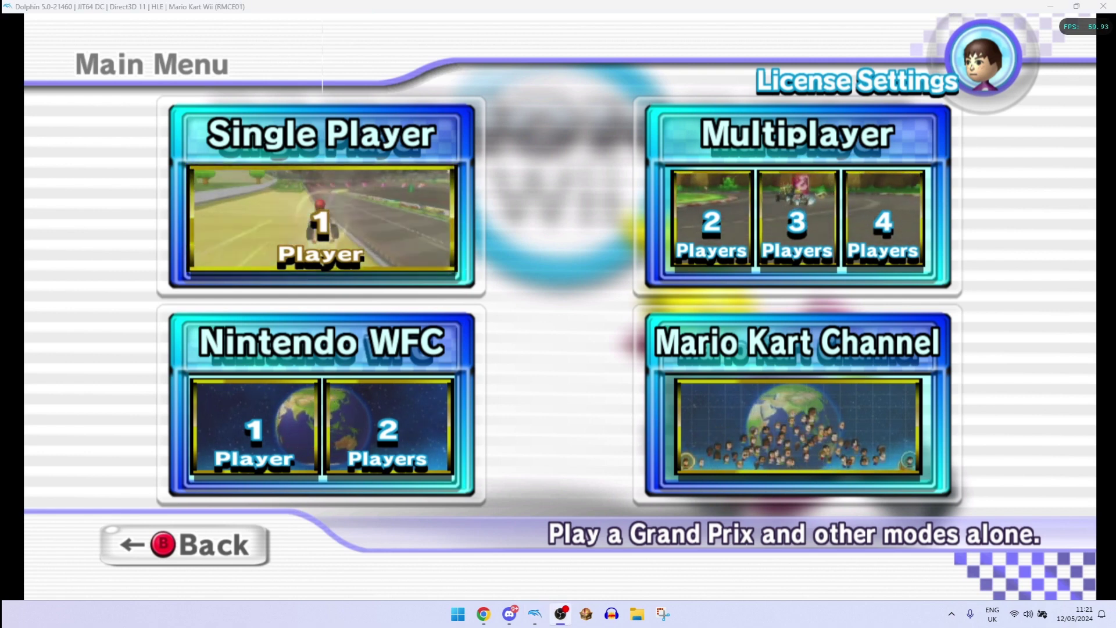